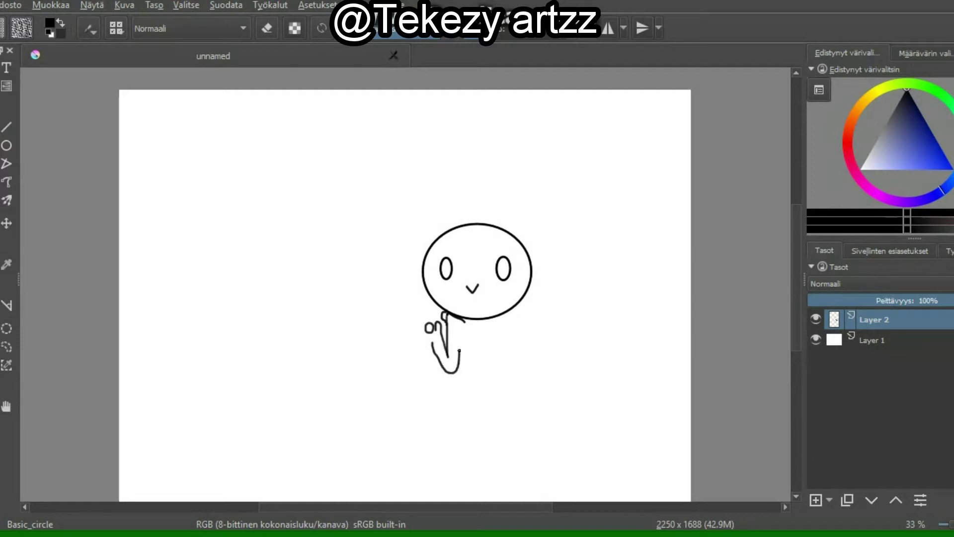
Step: Undo the latest lines and redraw the raised arm's underside and the torso outline below the head
drag(461, 386, 512, 384)
key(ctrl+z)
key(ctrl+z)
key(ctrl+z)
mouse_move(432, 342)
mouse_down()
mouse_move(452, 372)
mouse_move(459, 355)
mouse_move(477, 384)
mouse_move(511, 383)
mouse_up()
drag(497, 322, 493, 327)
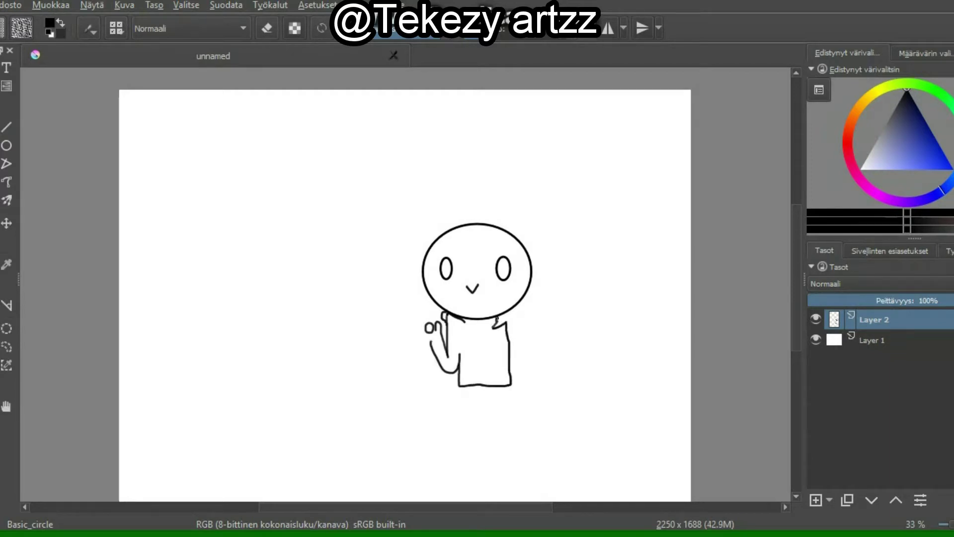
Step: Draw the hood around the neck with a V-shaped jacket opening and centre line, erasing overlapping strokes
key(plus)
key(plus)
key(e)
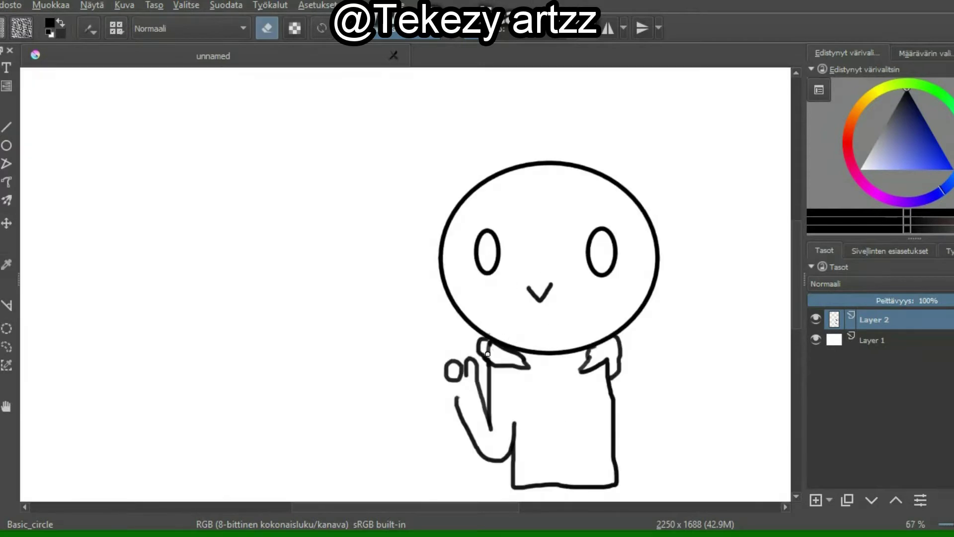
key(e)
key(minus)
key(minus)
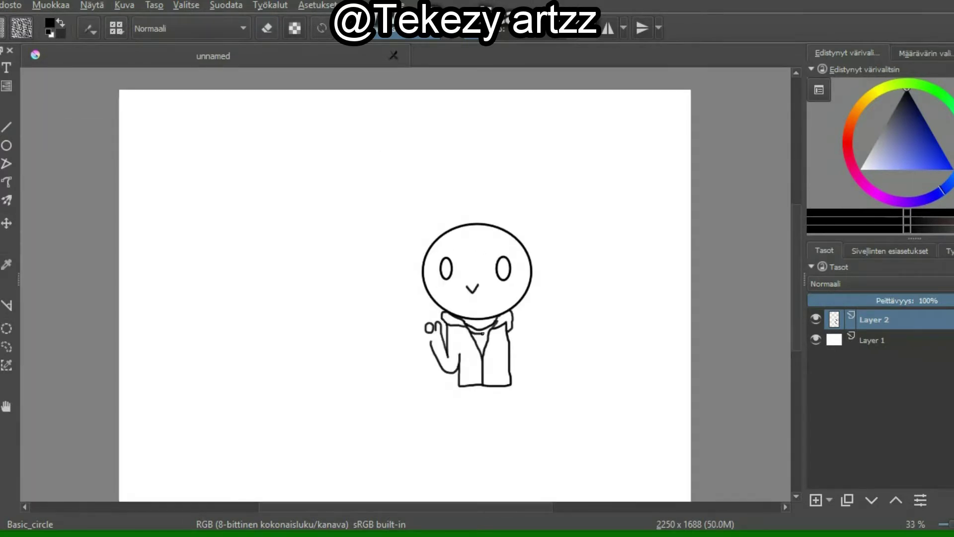
Step: Rework the jacket's centre line into a rough, toothed zipper below the V-shaped opening
key(e)
key(plus)
key(plus)
key(plus)
drag(650, 267, 646, 219)
key(minus)
key(minus)
key(minus)
key(minus)
Step: Erase the upper end of the raised forearm's outer line just below the hand
key(plus)
key(plus)
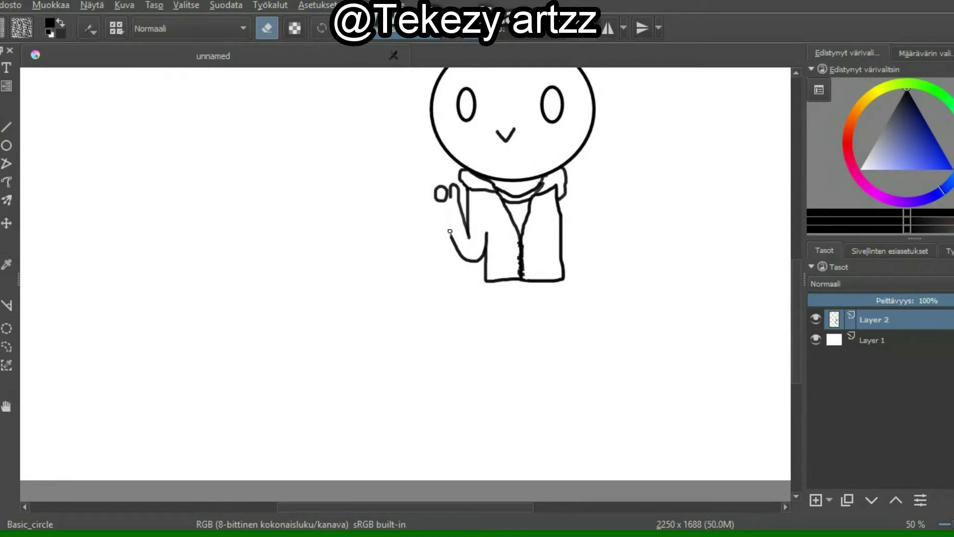
drag(450, 231, 451, 236)
key(e)
Step: Draw an upright pencil in the raised hand with the Line tool, adding its pointed tip, body and end cap
key(v)
key(ctrl+z)
drag(449, 197, 436, 235)
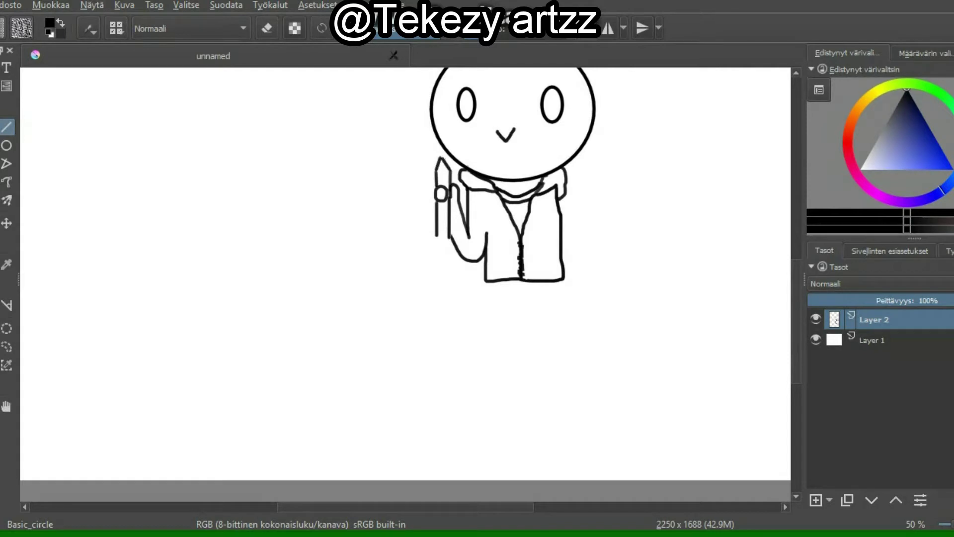
scroll(405, 283, up, 2)
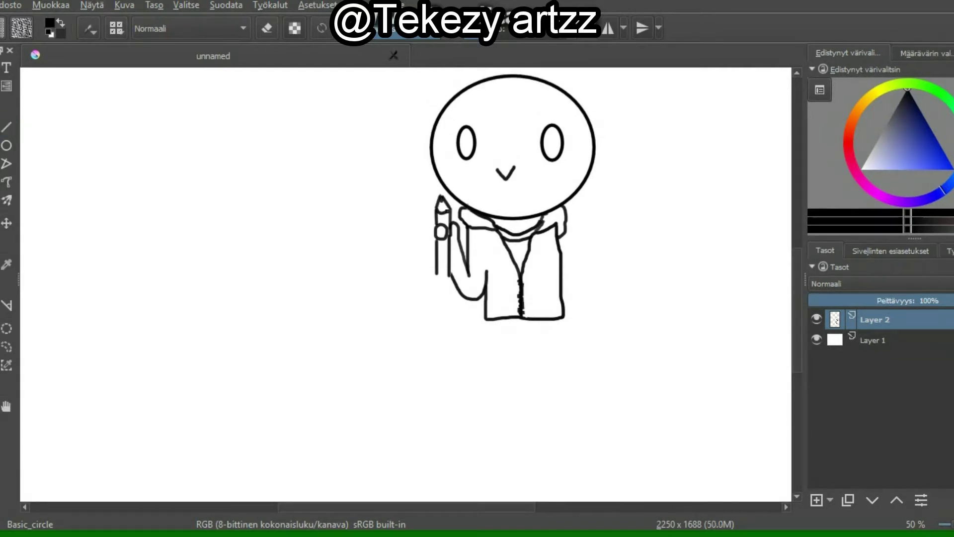
key(v)
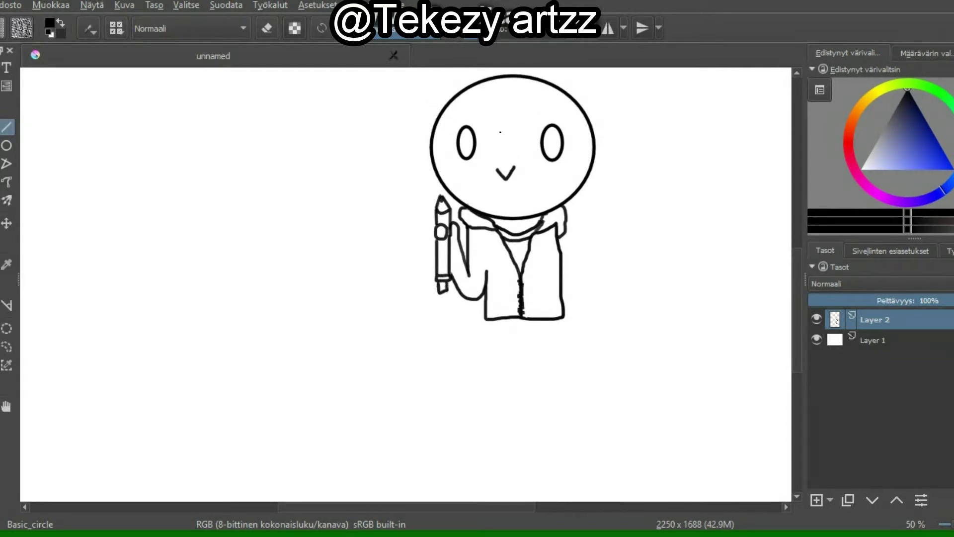
Step: Draw two trouser legs with feet below the jacket's hem
key(e)
key(plus)
key(plus)
key(plus)
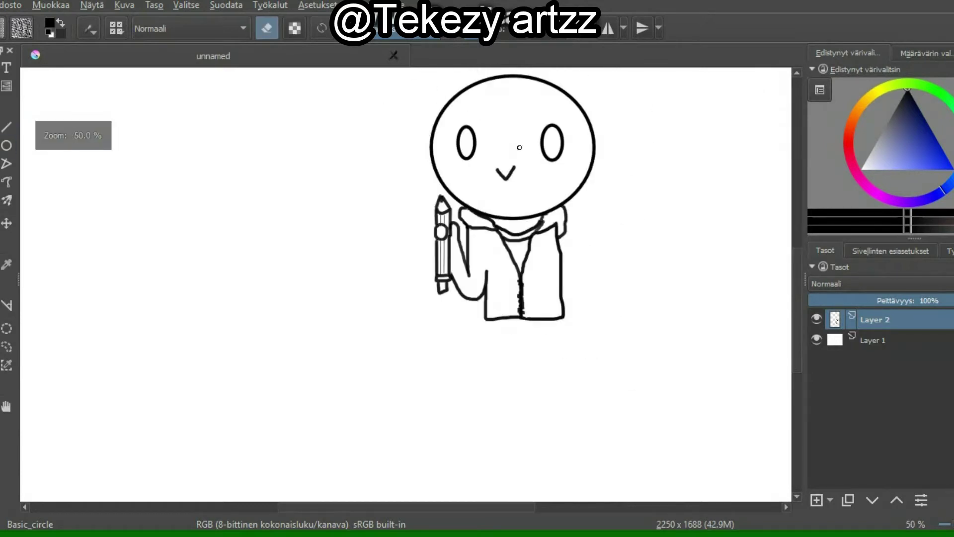
key(minus)
key(minus)
key(minus)
scroll(455, 340, up, 1)
key(e)
mouse_move(492, 338)
mouse_down()
mouse_move(502, 422)
mouse_move(513, 365)
mouse_move(532, 407)
mouse_move(552, 337)
mouse_up()
Step: Draw the lowered arm and hand along the jacket's side, erasing the lines that overlap
key(e)
mouse_move(563, 335)
mouse_down()
mouse_move(560, 263)
mouse_move(558, 331)
mouse_move(553, 284)
mouse_up()
key(e)
mouse_move(561, 328)
mouse_down()
mouse_move(565, 247)
mouse_move(563, 327)
mouse_up()
Step: Add two short marks at the top of the trousers and crease lines where both sleeves meet the jacket
key(minus)
key(minus)
key(plus)
key(plus)
key(plus)
drag(566, 362, 568, 374)
drag(545, 364, 547, 376)
drag(519, 257, 527, 294)
drag(584, 250, 596, 283)
Step: Draw curled cloud outlines from the pencil tip and from the head, with a small box camera between them
key(minus)
mouse_move(444, 301)
mouse_down()
mouse_move(422, 290)
mouse_move(402, 303)
mouse_move(390, 282)
mouse_up()
mouse_move(456, 201)
mouse_down()
mouse_move(364, 154)
mouse_move(328, 167)
mouse_move(311, 191)
mouse_up()
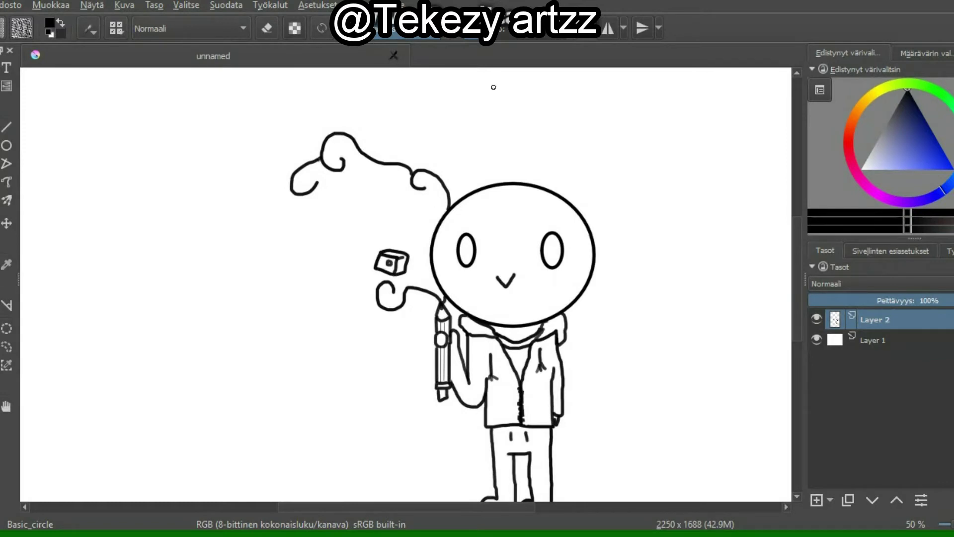
Step: Draw small square and round details and a lens on the camera's front, plus one red and one grey dot
scroll(380, 272, up, 5)
mouse_move(380, 206)
mouse_down()
mouse_move(398, 213)
mouse_move(382, 205)
mouse_move(372, 236)
mouse_move(422, 223)
mouse_up()
click(847, 141)
click(394, 244)
click(396, 230)
Step: Paint white highlights on the camera lens and tint it with dark purple
ctrl+click(495, 205)
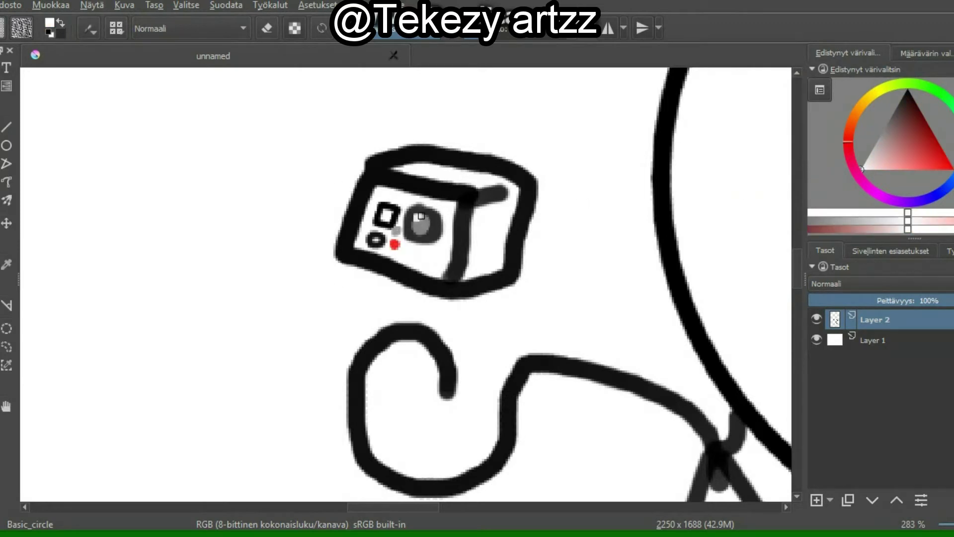
click(902, 201)
click(906, 123)
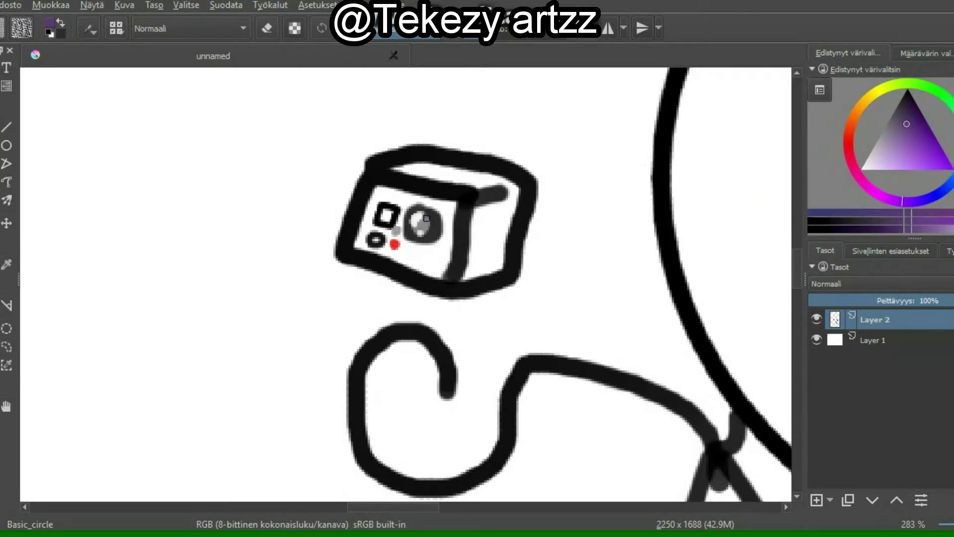
Step: Complete the camera's upper side edge in black and thicken the dark ring around the lens
ctrl+click(654, 135)
drag(503, 191, 526, 183)
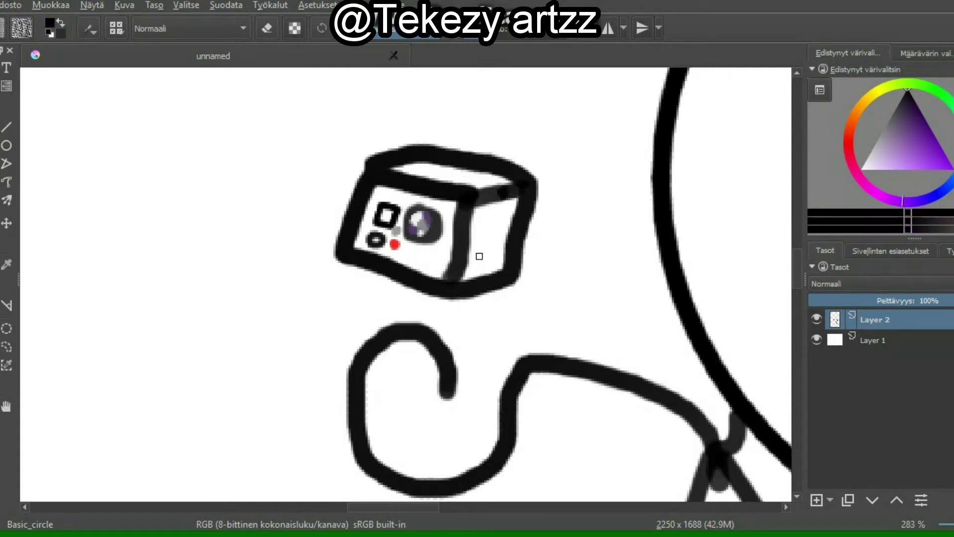
mouse_move(422, 205)
mouse_down()
mouse_move(432, 249)
mouse_move(407, 246)
mouse_move(402, 228)
mouse_up()
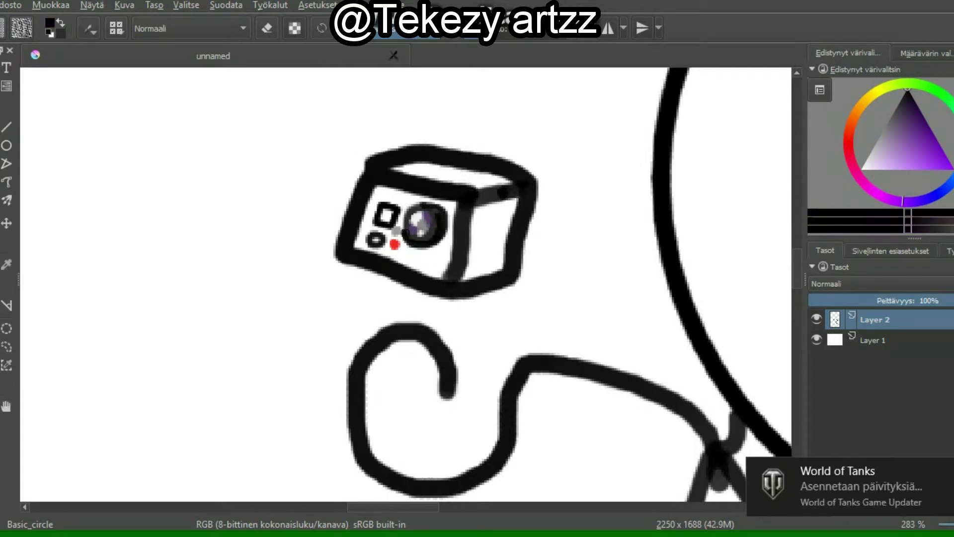
Step: Try drawing a thin-lined snake with an open mouth, reaching out from the head above the camera
scroll(406, 233, down, 6)
scroll(405, 233, up, 1)
scroll(405, 233, down, 2)
scroll(690, 239, up, 1)
mouse_move(464, 274)
mouse_down()
mouse_move(401, 231)
mouse_move(334, 232)
mouse_up()
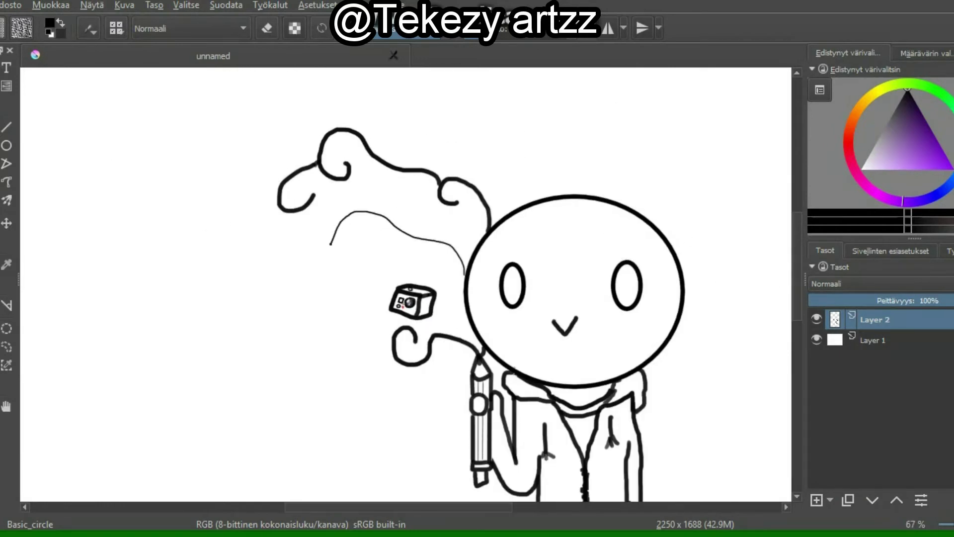
mouse_move(295, 259)
mouse_down()
mouse_move(277, 250)
mouse_move(230, 263)
mouse_up()
mouse_move(271, 296)
mouse_down()
mouse_move(378, 237)
mouse_move(465, 307)
mouse_up()
Step: Try adding two patches of crosshatched scales to the snake's body
drag(408, 252, 421, 262)
drag(411, 241, 431, 246)
drag(419, 258, 437, 261)
drag(344, 232, 354, 223)
drag(341, 243, 355, 227)
drag(348, 234, 358, 218)
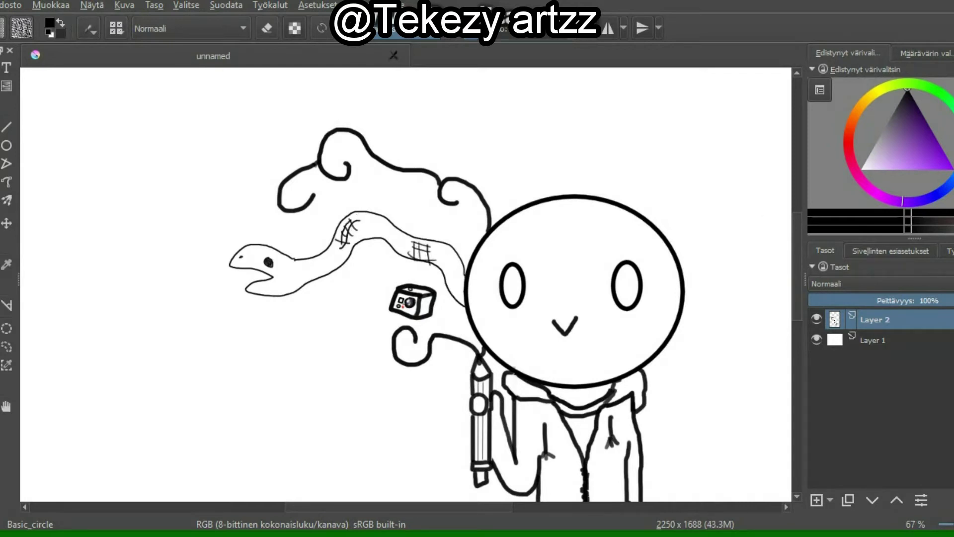
Step: Undo the whole snake drawing, including its scales
key(plus)
key(plus)
key(ctrl+z)
key(ctrl+z)
key(ctrl+z)
key(ctrl+z)
key(ctrl+z)
key(ctrl+z)
Step: Draw a smiling cat head with pointed ears above the camera and roughen its chin line with white strokes
mouse_move(375, 138)
mouse_down()
mouse_move(361, 109)
mouse_move(400, 258)
mouse_move(454, 142)
mouse_move(374, 141)
mouse_up()
drag(448, 199, 451, 204)
mouse_move(357, 167)
mouse_down()
mouse_move(371, 211)
mouse_move(422, 211)
mouse_up()
key(x)
mouse_move(420, 257)
mouse_down()
mouse_move(390, 257)
mouse_move(321, 224)
mouse_up()
key(x)
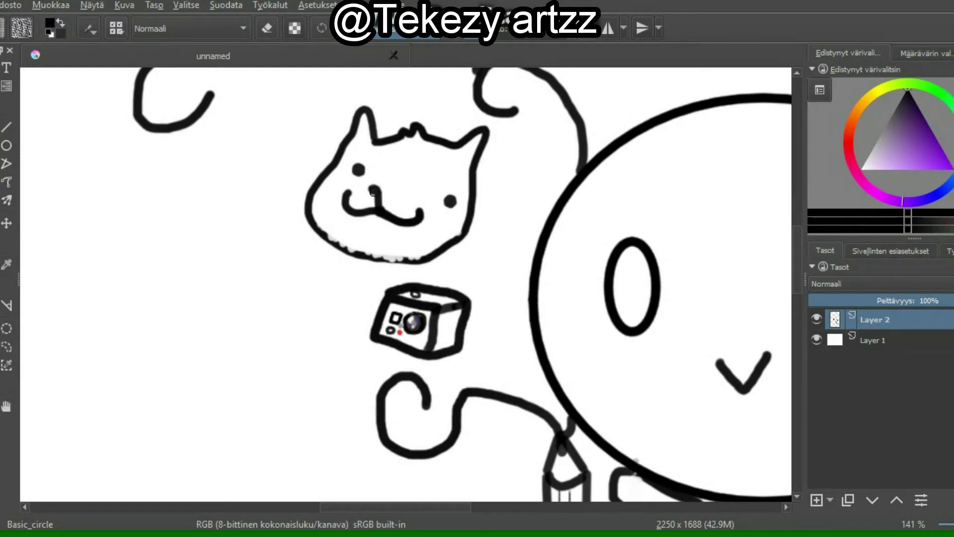
Step: Hand-letter the word SOMETHING in capitals, rising along the upper cloud outline beside the cat
key(minus)
mouse_move(250, 225)
mouse_down()
mouse_move(281, 233)
mouse_move(318, 221)
mouse_move(335, 189)
mouse_up()
drag(336, 189, 339, 210)
mouse_move(345, 185)
mouse_down()
mouse_move(348, 206)
mouse_move(366, 177)
mouse_up()
drag(380, 174, 382, 184)
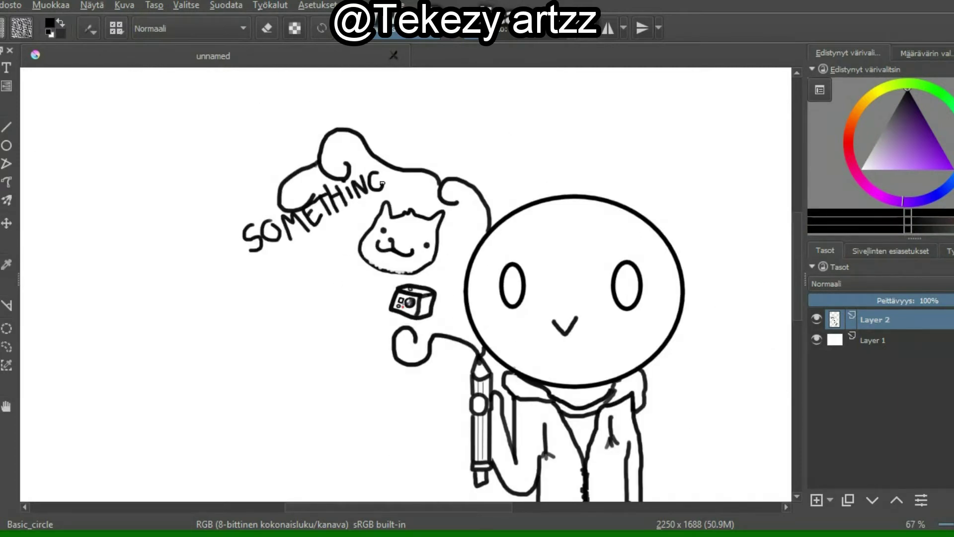
Step: Extend the lower cloud outline with another curl and draw a small rocket with a round window beside the camera
mouse_move(391, 323)
mouse_down()
mouse_move(357, 307)
mouse_move(371, 288)
mouse_up()
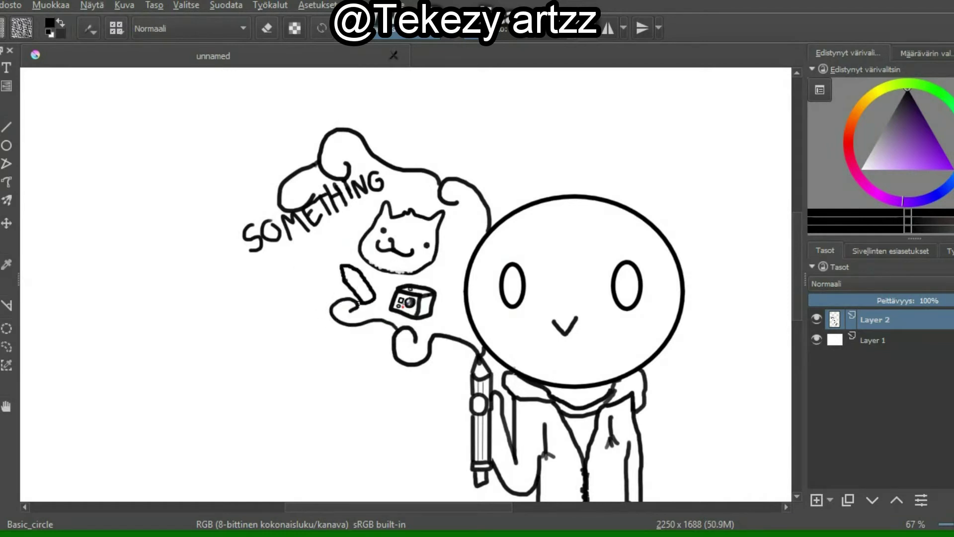
drag(355, 277, 354, 282)
key(e)
Step: Draw a circular moon beside the rocket with the Ellipse tool and paint grey patches inside it
drag(269, 260, 326, 319)
ctrl+click(353, 162)
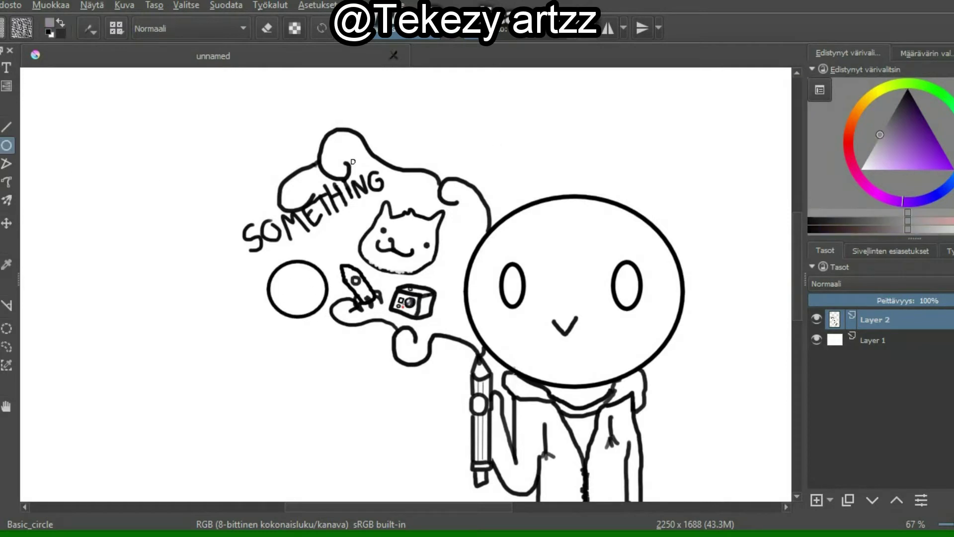
key(b)
ctrl+click(298, 277)
drag(297, 272, 311, 278)
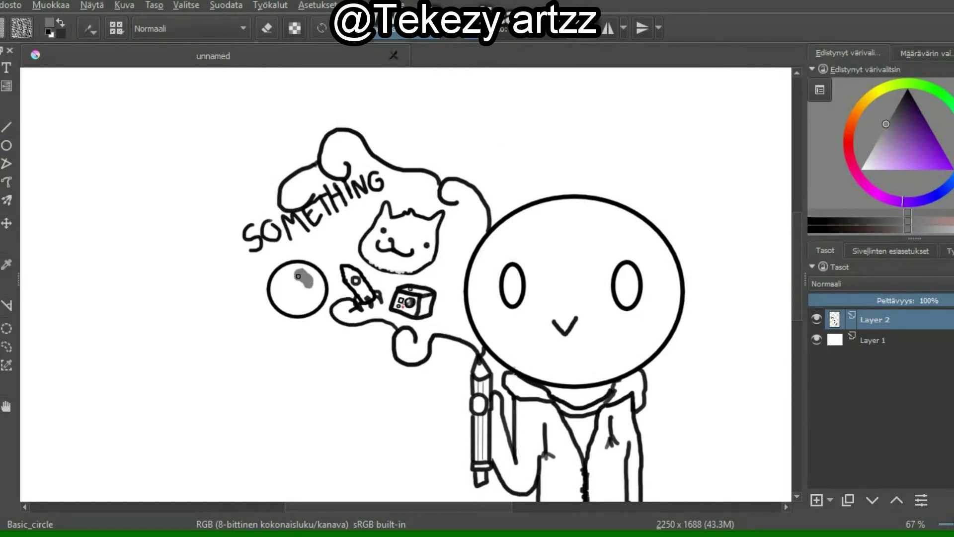
drag(283, 307, 293, 287)
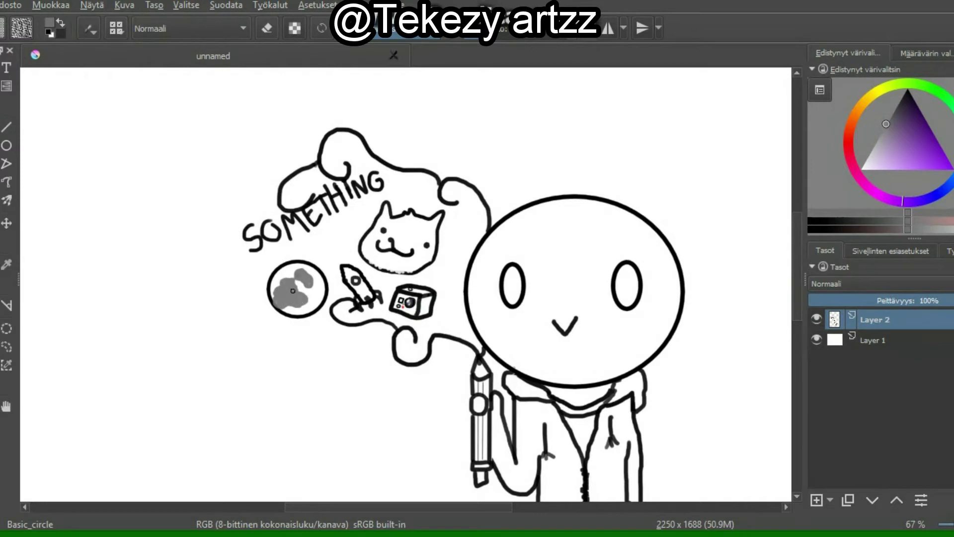
Step: Try filling the moon's white background with sampled shades of grey
ctrl+click(297, 288)
click(298, 288)
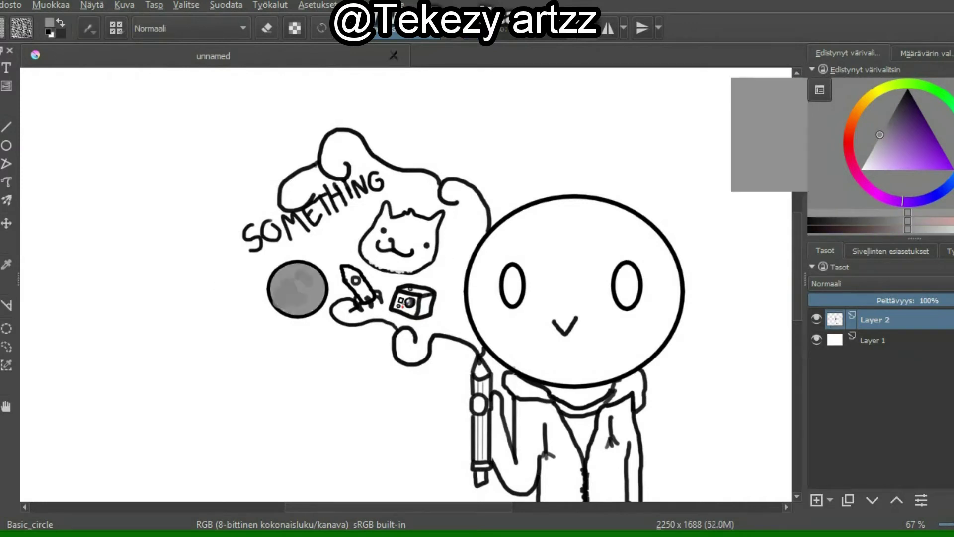
key(ctrl+z)
ctrl+click(297, 288)
click(297, 288)
key(ctrl+z)
Step: Fill the moon light grey with white crater rays and draw a small smiling oval face above it in black
ctrl+click(297, 289)
click(297, 289)
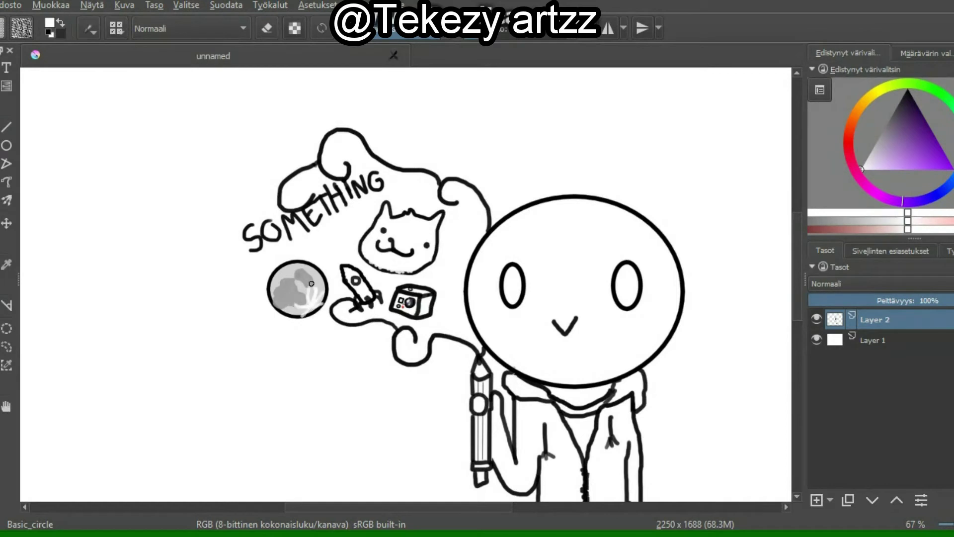
ctrl+click(340, 211)
drag(330, 248, 318, 243)
Step: Extend the cloud outline around the moon into a narrow wavy tail and bring it back with curls below the moon
mouse_move(276, 206)
mouse_down()
mouse_move(241, 200)
mouse_move(206, 226)
mouse_move(183, 274)
mouse_move(350, 437)
mouse_up()
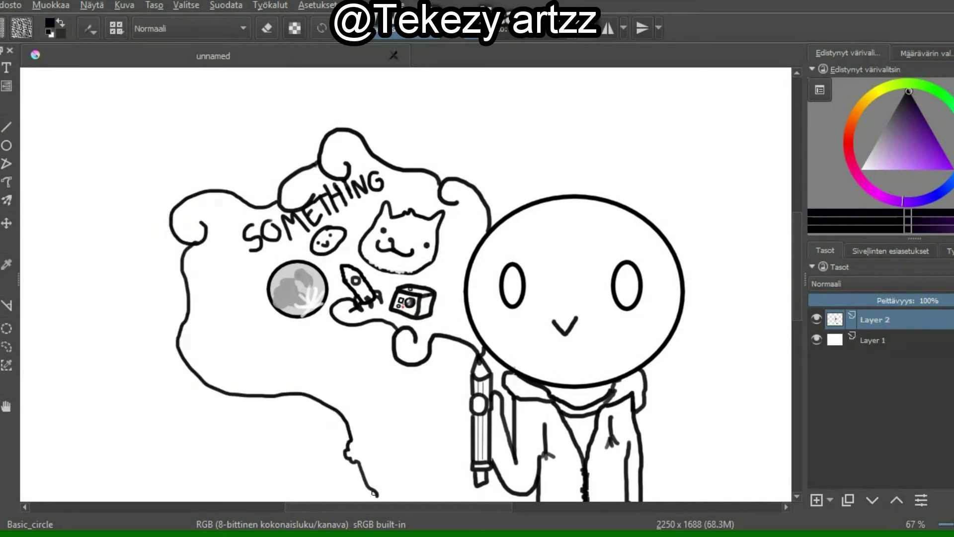
key(minus)
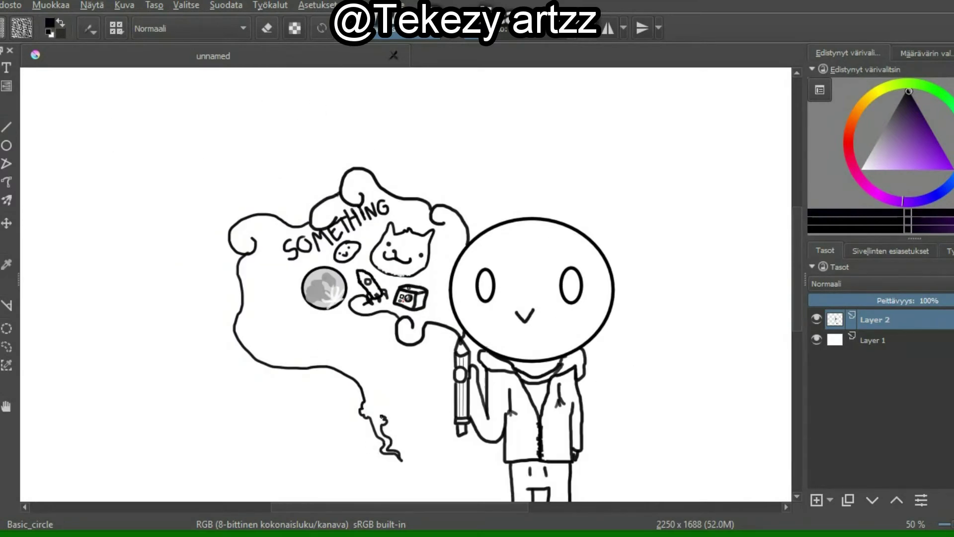
key(ctrl+z)
drag(364, 417, 383, 443)
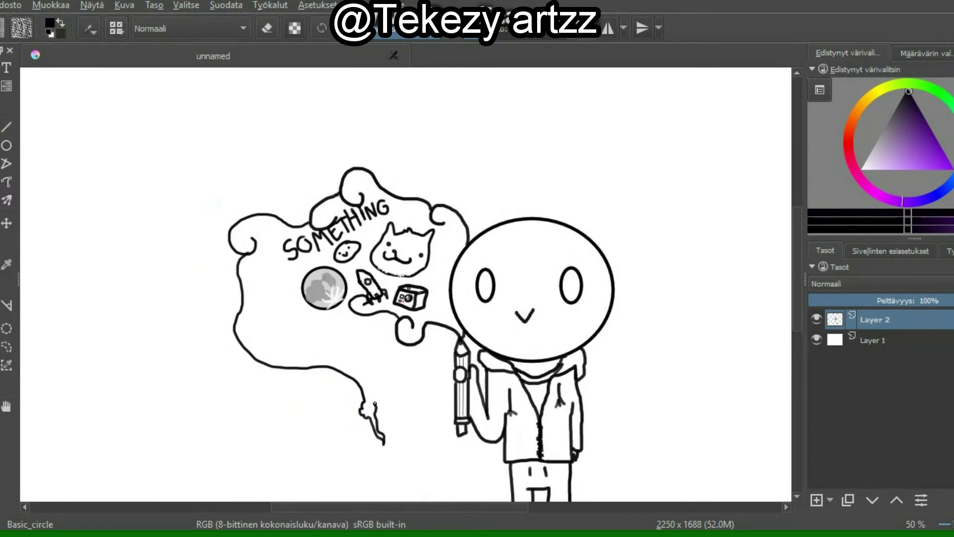
mouse_move(358, 361)
mouse_down()
mouse_move(299, 329)
mouse_move(317, 318)
mouse_up()
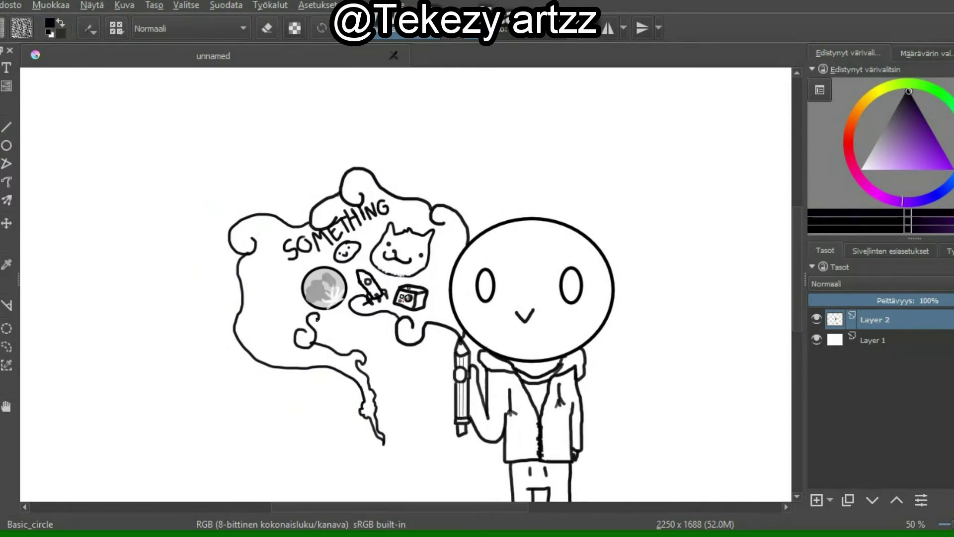
Step: Paint a large dark purple area inside the cloud, between its outer edge and the moon
key(1)
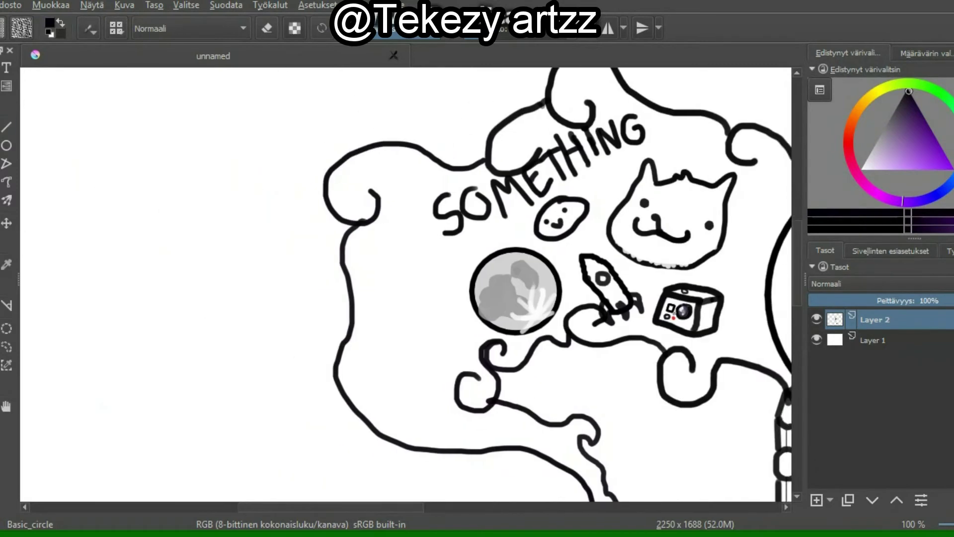
click(926, 128)
mouse_move(397, 231)
mouse_down()
mouse_move(389, 313)
mouse_move(457, 286)
mouse_move(412, 219)
mouse_move(449, 259)
mouse_move(370, 293)
mouse_move(372, 230)
mouse_move(397, 189)
mouse_move(353, 353)
mouse_move(357, 378)
mouse_move(382, 405)
mouse_up()
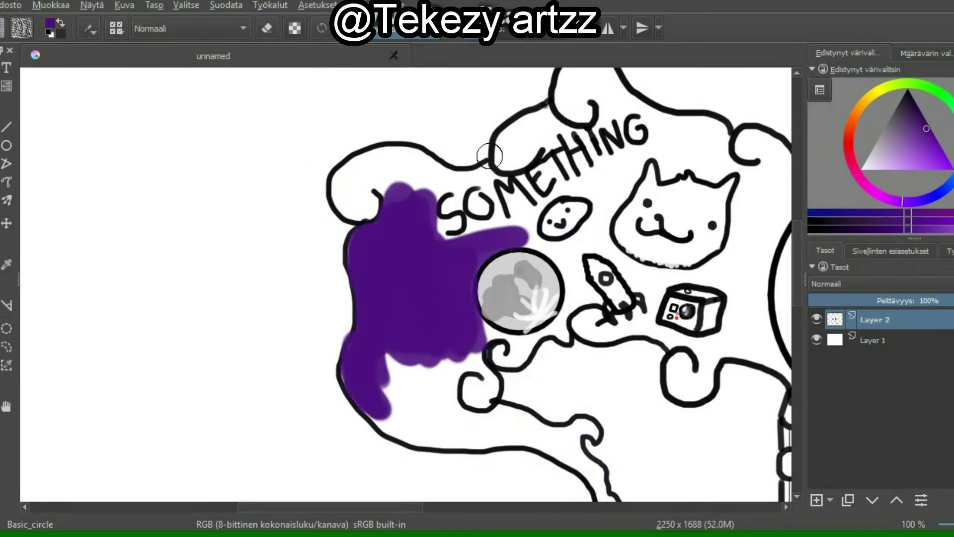
Step: Scatter white stars over the purple area with the Spray_splat brush
click(90, 28)
click(119, 145)
key(Escape)
mouse_move(427, 219)
mouse_down()
mouse_move(397, 243)
mouse_move(447, 269)
mouse_move(368, 372)
mouse_up()
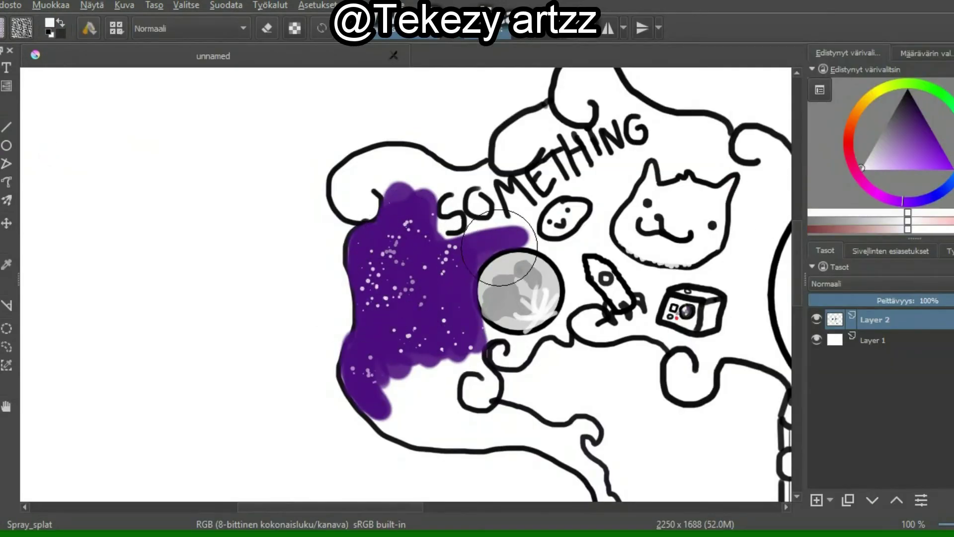
Step: Draw a thumbs-up hand and a tiny smiling figure below the purple area in black with the Basic_tip_default brush
click(89, 28)
click(523, 40)
key(Escape)
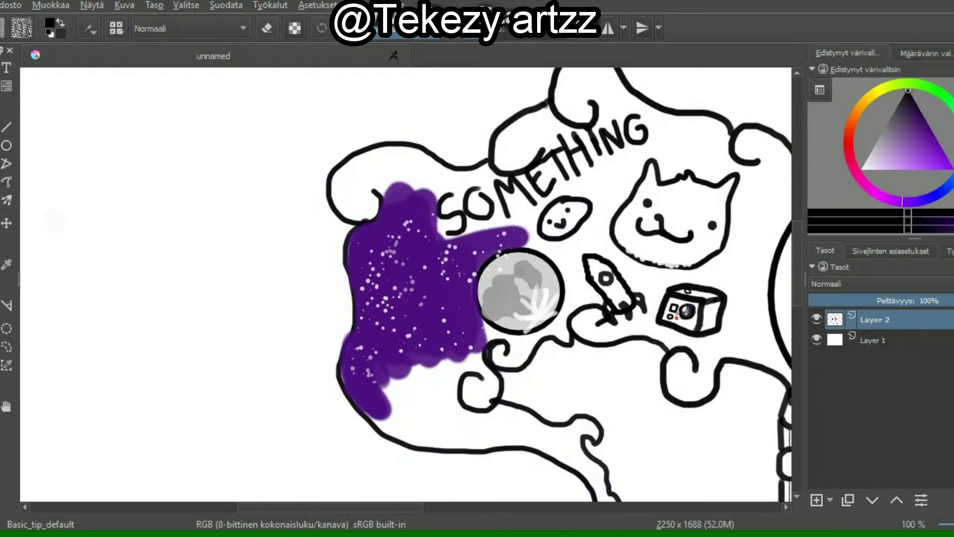
mouse_move(411, 403)
mouse_down()
mouse_move(436, 421)
mouse_move(423, 395)
mouse_up()
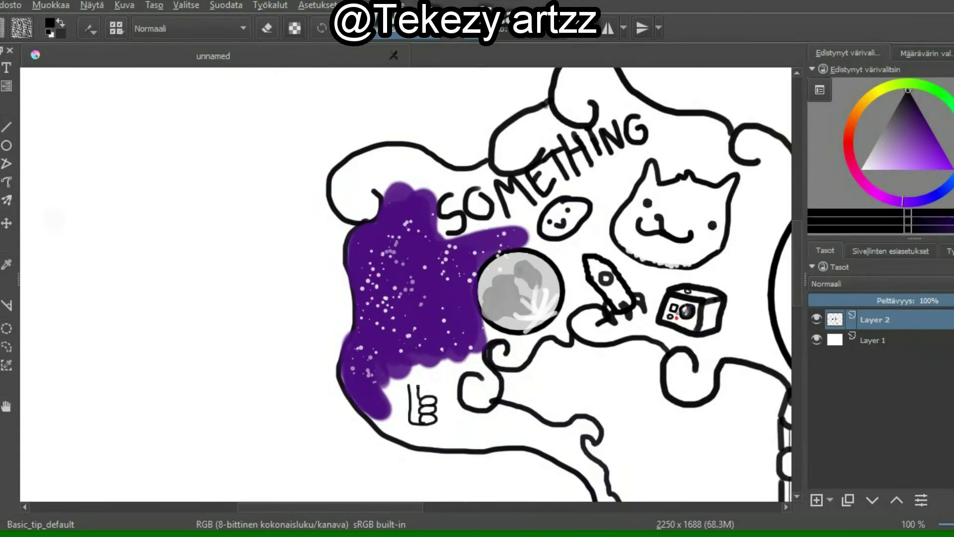
drag(394, 427, 392, 414)
click(393, 413)
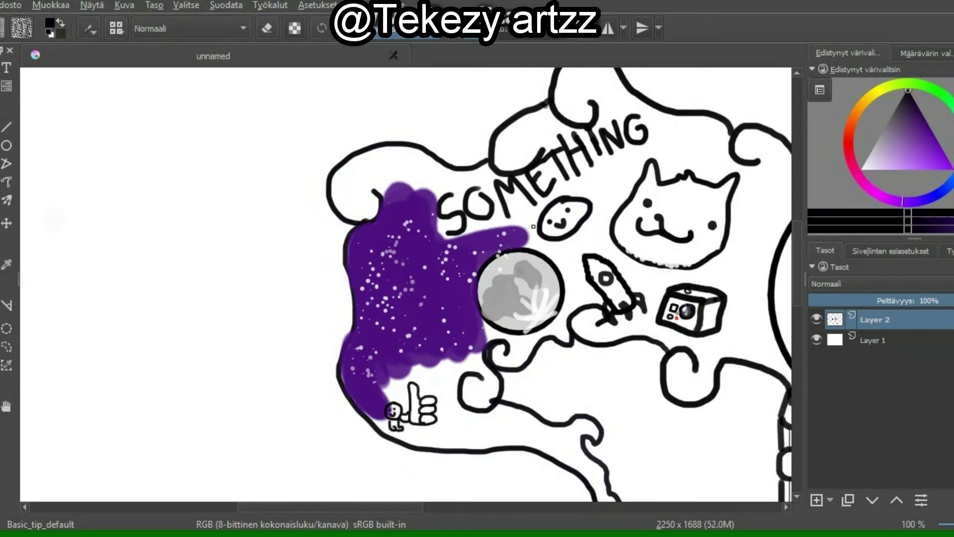
Step: Try a dark blue stroke next to the thumbs-up hand
click(933, 195)
click(931, 130)
drag(443, 432, 477, 440)
key(ctrl+z)
Step: Select the blank canvas area surrounding the character and the cloud
key(minus)
key(minus)
key(minus)
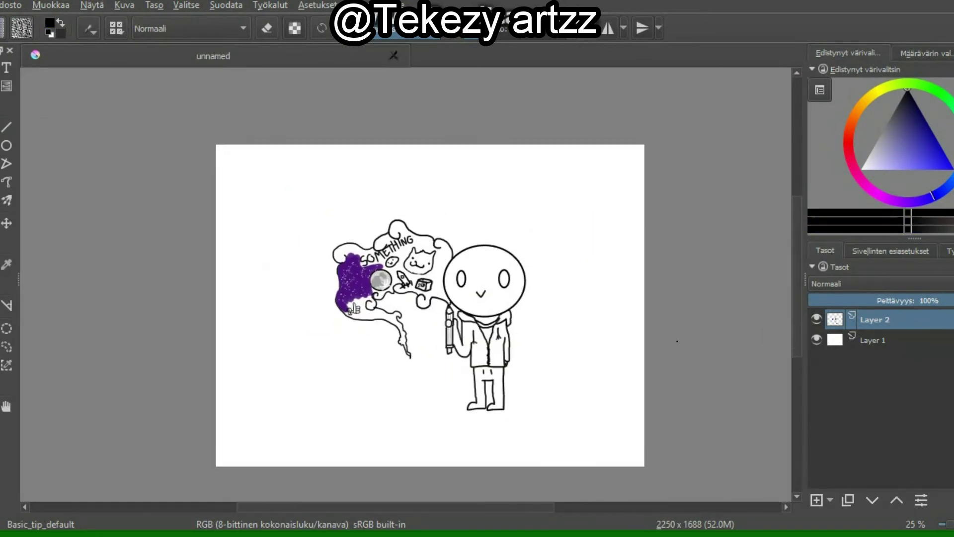
key(plus)
click(218, 214)
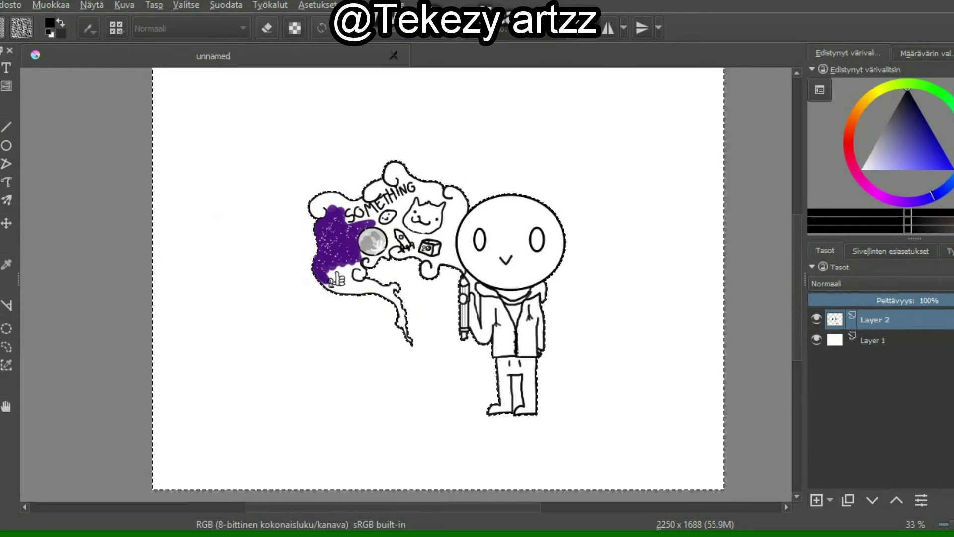
Step: Fill the selected background with a diagonal dark blue to white gradient, and fill the gap between the character's legs with dark blue
key(x)
drag(624, 100, 164, 477)
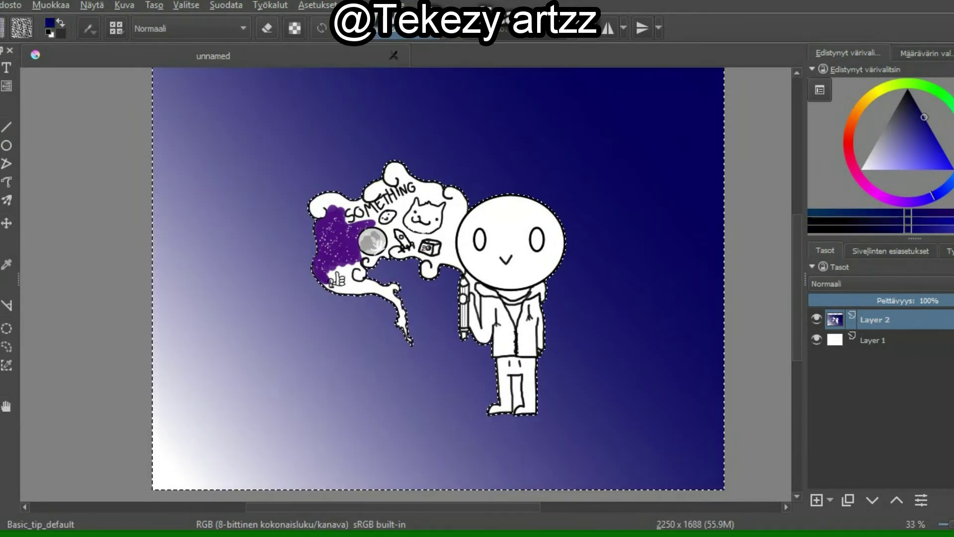
key(ctrl+shift+a)
scroll(671, 104, down, 5)
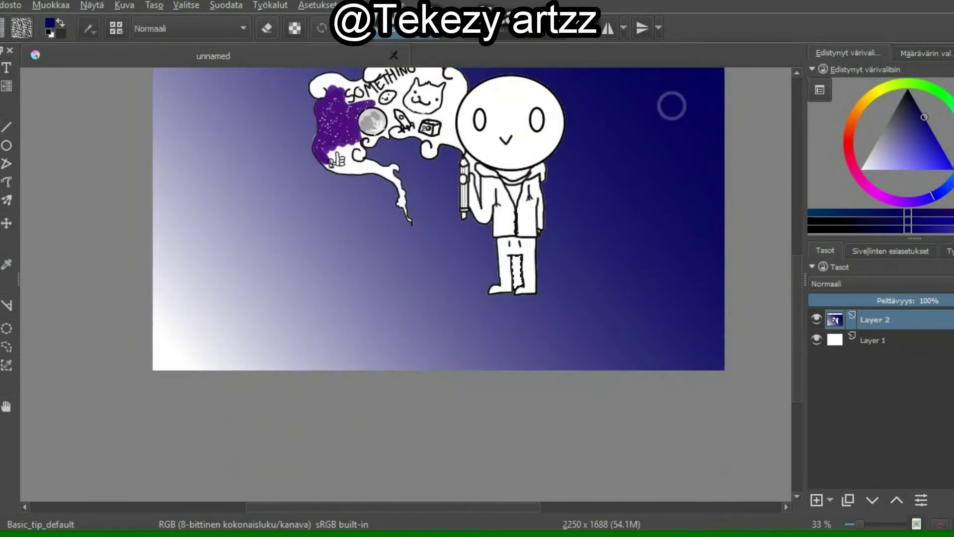
scroll(438, 239, up, 2)
scroll(437, 239, up, 2)
Step: Fill the idea cloud around the doodles, including its trailing tail, with a pale yellow gradient
click(392, 167)
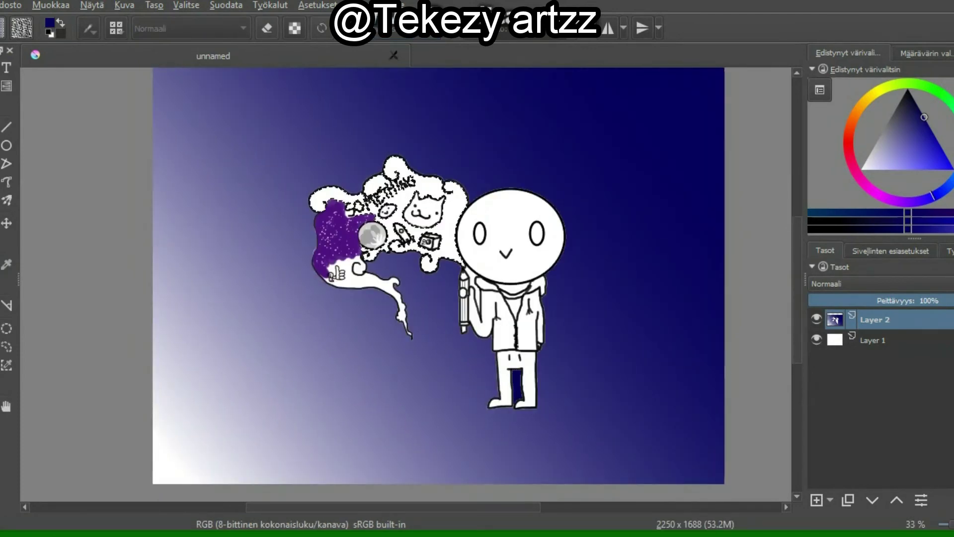
click(896, 166)
key(shift+BackSpace)
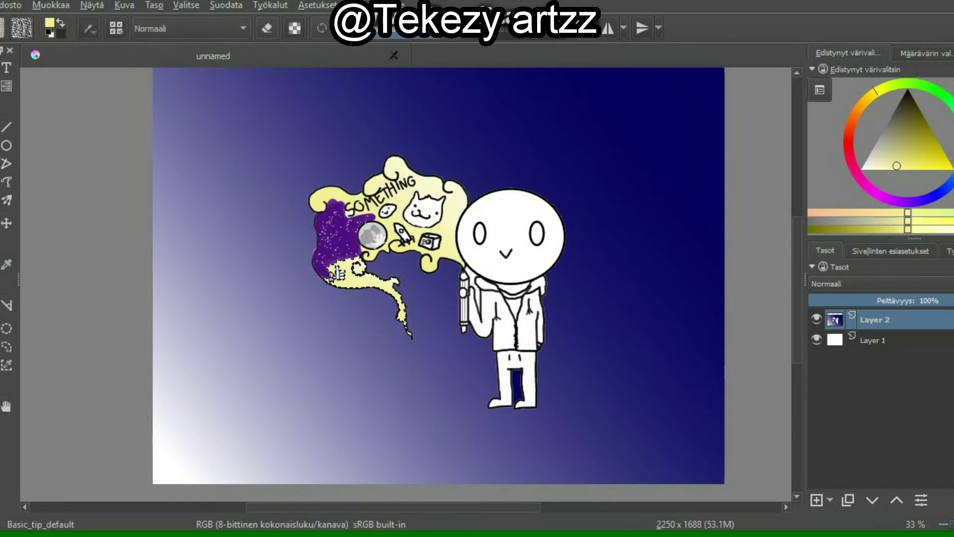
Step: Select the cat's face in the cloud and shade its upper part with pale yellow
click(424, 212)
key(b)
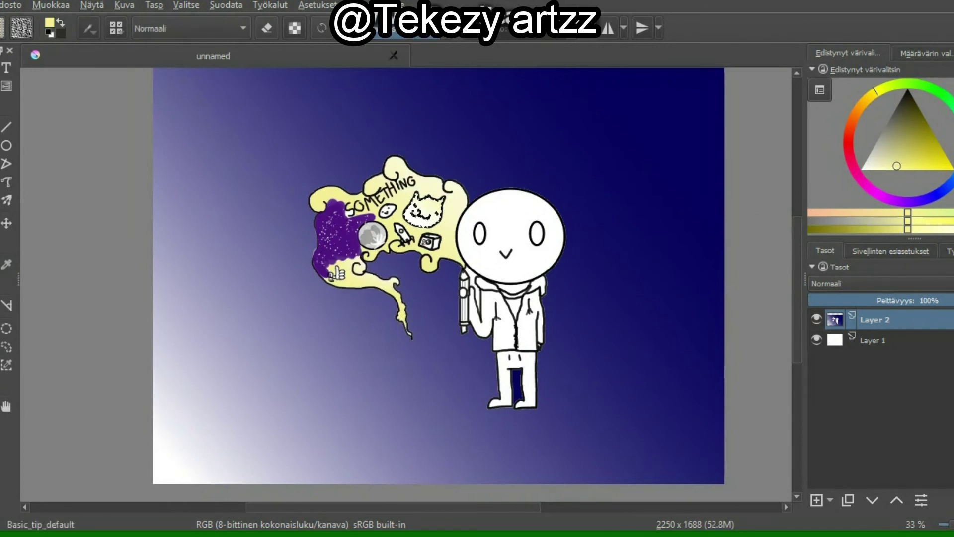
drag(413, 219, 437, 197)
drag(405, 223, 428, 201)
Step: Scatter white stars over the upper and outer dark blue background with the Spray_splat brush
drag(438, 273, 407, 273)
click(89, 28)
click(159, 144)
click(265, 365)
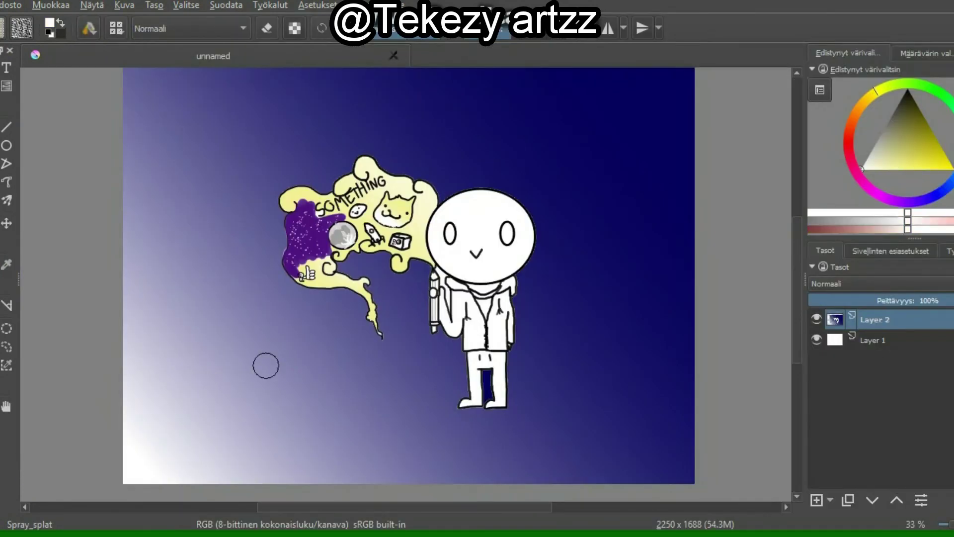
key(ctrl+z)
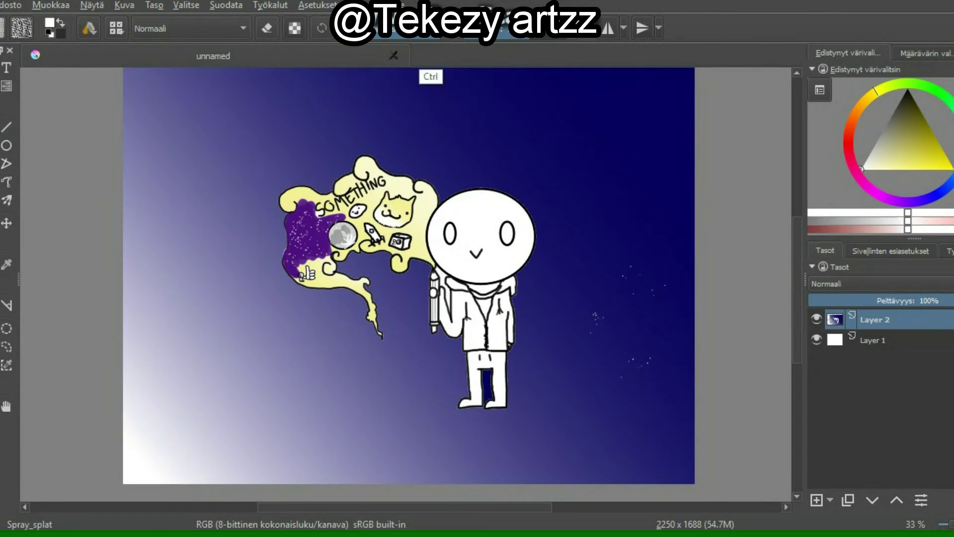
key(bracketright)
key(bracketright)
key(bracketright)
key(ctrl+shift+z)
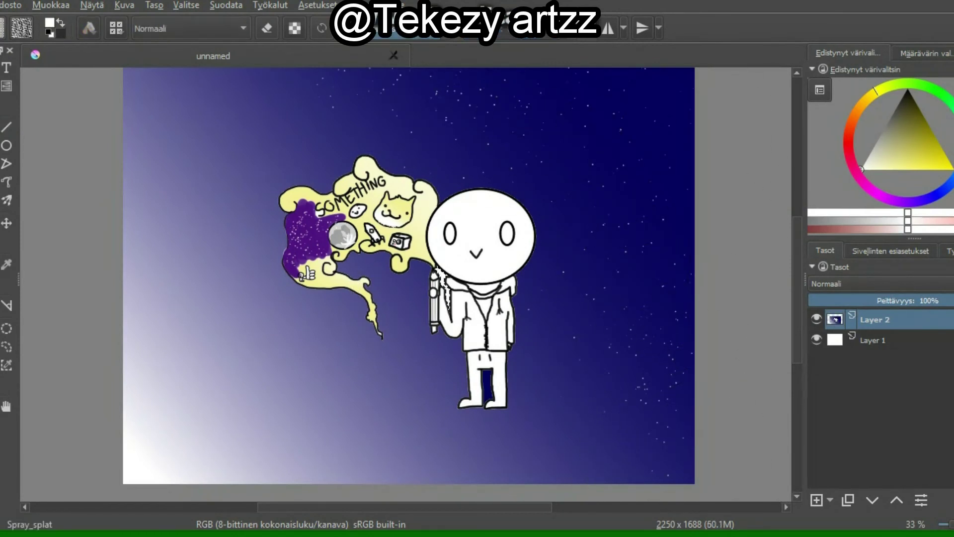
Step: Fill the white gap between the character's raised arm and the jacket with dark blue sampled from the background
ctrl+click(690, 127)
drag(442, 271, 444, 305)
key(t)
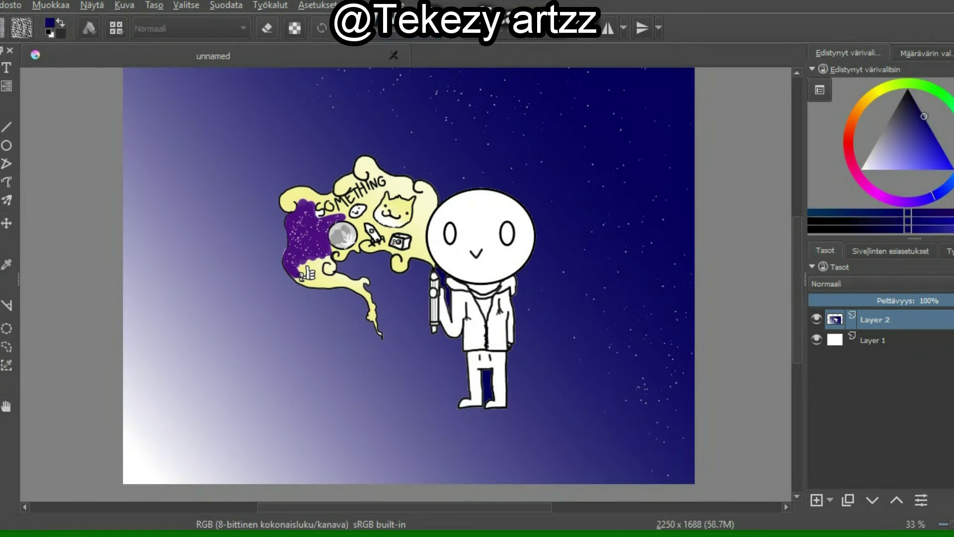
Step: Fill both halves of the character's jacket and its sleeves with medium grey
key(shift+BackSpace)
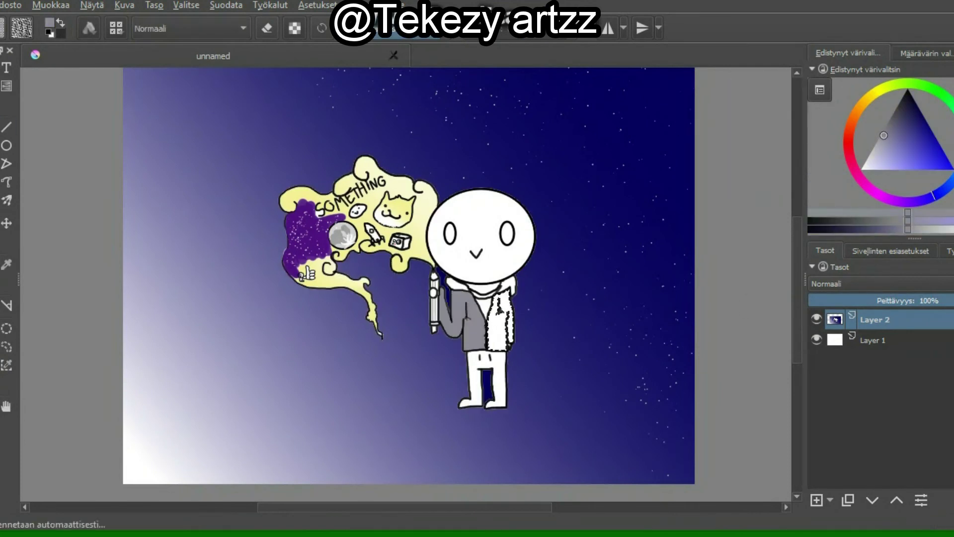
key(shift+BackSpace)
key(ctrl+shift+a)
Step: Fill the character's shirt with bright green and its collar with dark green
key(b)
key(shift+BackSpace)
key(t)
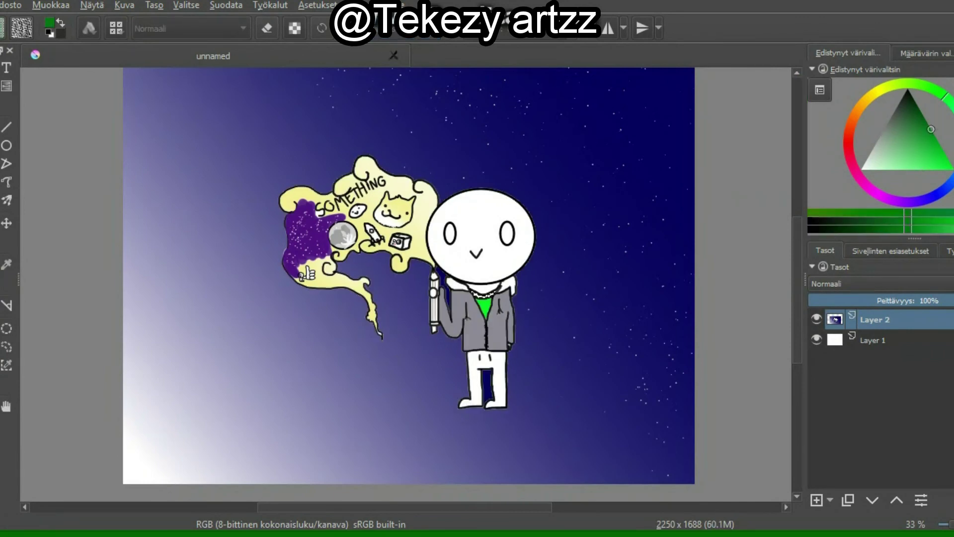
Step: Select the character's trousers and fill them with dark grey
click(482, 378)
click(891, 115)
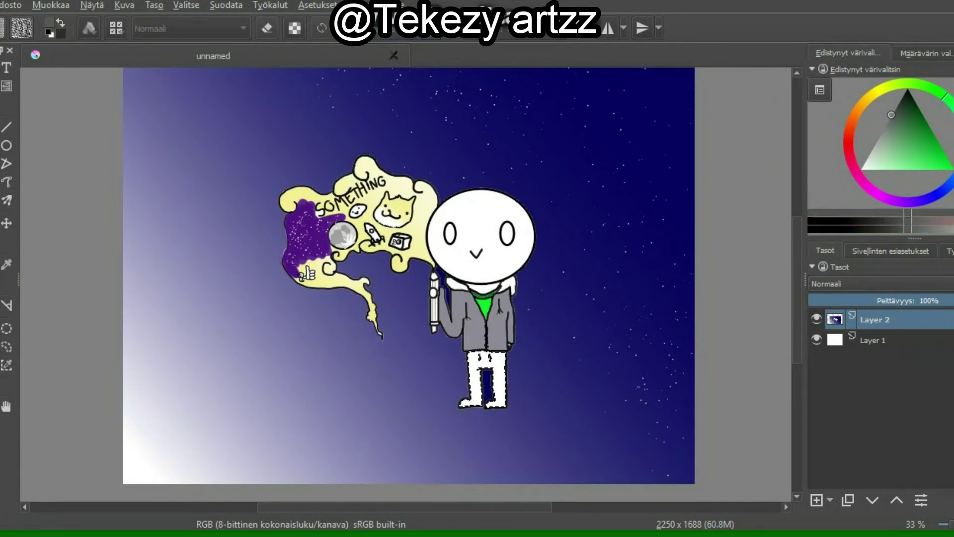
key(shift+BackSpace)
Step: Paint the character's shoes black with the Basic_tip_default brush inside the leg selection
key(b)
key(d)
key(/)
mouse_move(473, 398)
mouse_down()
mouse_move(462, 404)
mouse_move(471, 405)
mouse_up()
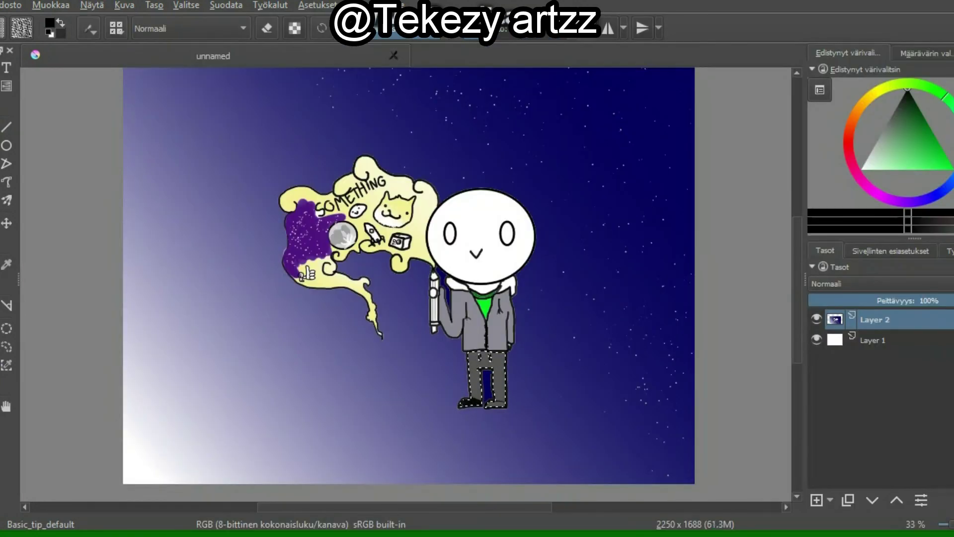
Step: Fill the hood parts on both sides of the neck with dark grey, undoing the stray yellow stroke
click(500, 323)
key(shift+BackSpace)
key(ctrl+shift+a)
drag(452, 282, 466, 287)
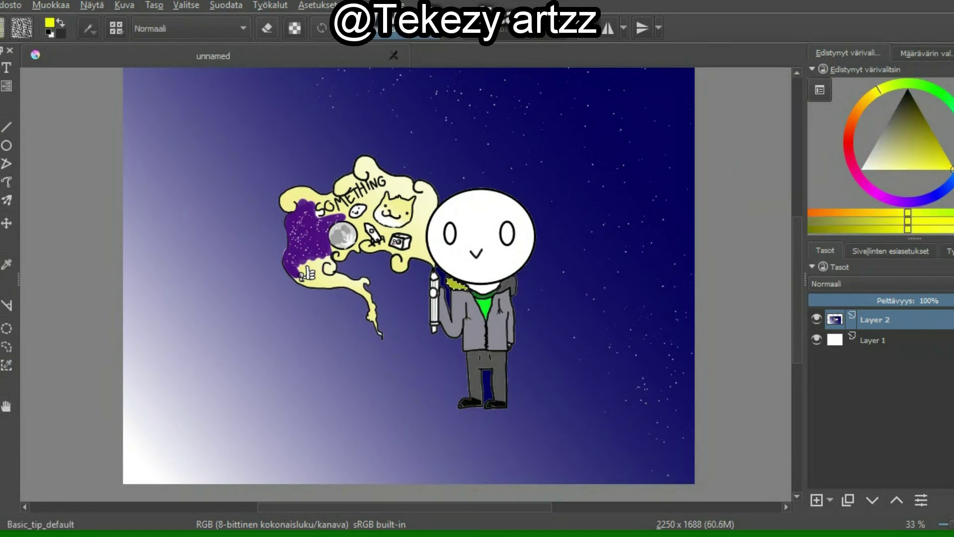
key(ctrl+z)
Step: Fill all the strips of the pencil's body, above and below the hand, with bright yellow
drag(435, 298, 436, 320)
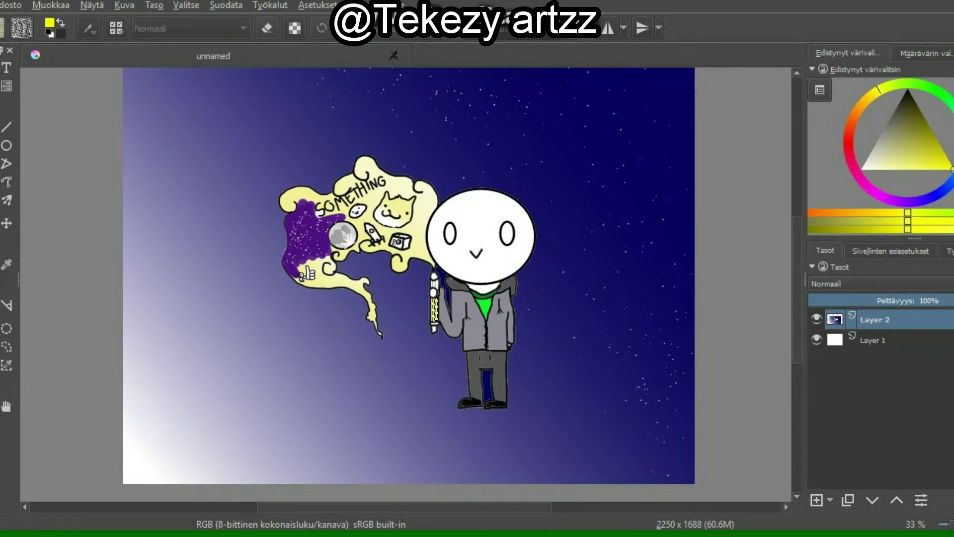
drag(432, 300, 433, 322)
key(plus)
key(plus)
key(plus)
key(plus)
drag(533, 268, 537, 303)
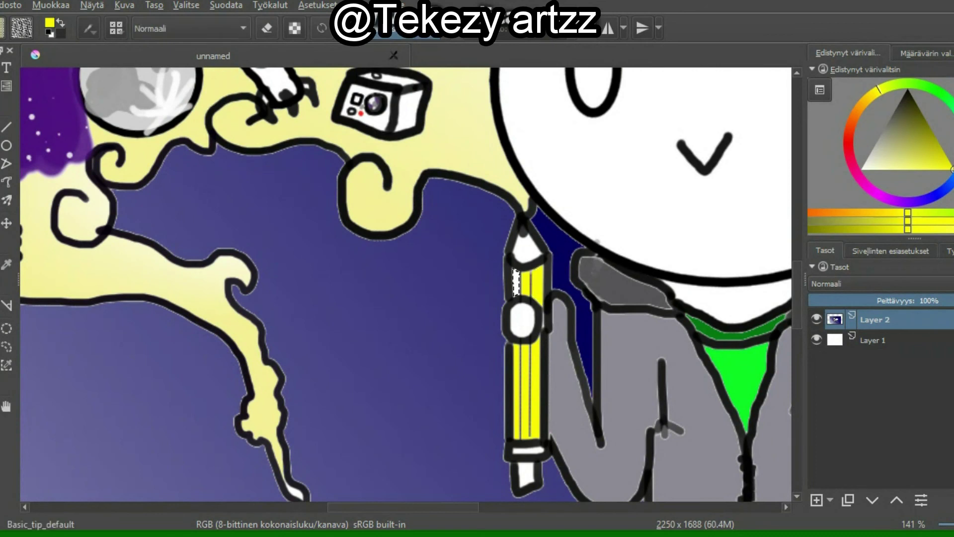
Step: Fill the pencil's sharpened tip with pale yellow and its eraser with salmon pink
click(889, 169)
click(527, 248)
click(525, 472)
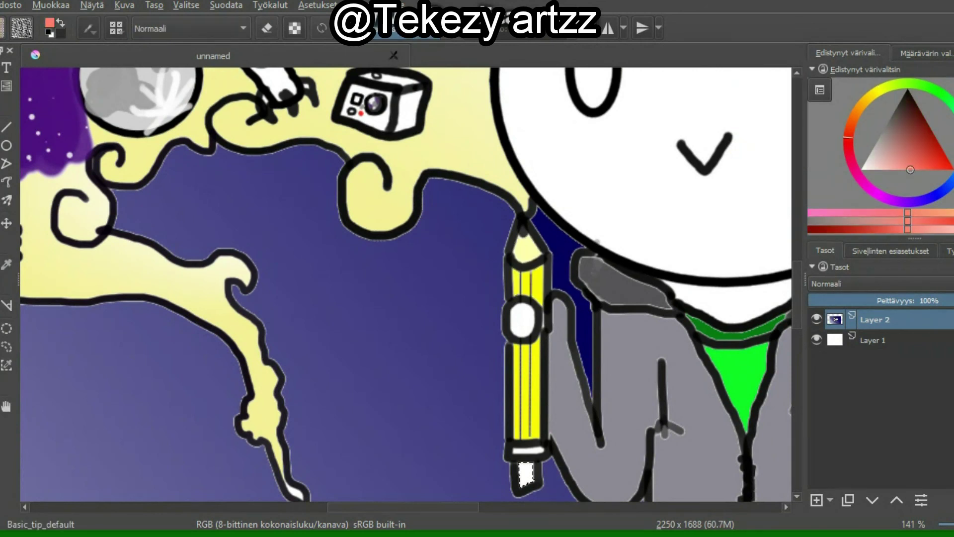
key(shift+BackSpace)
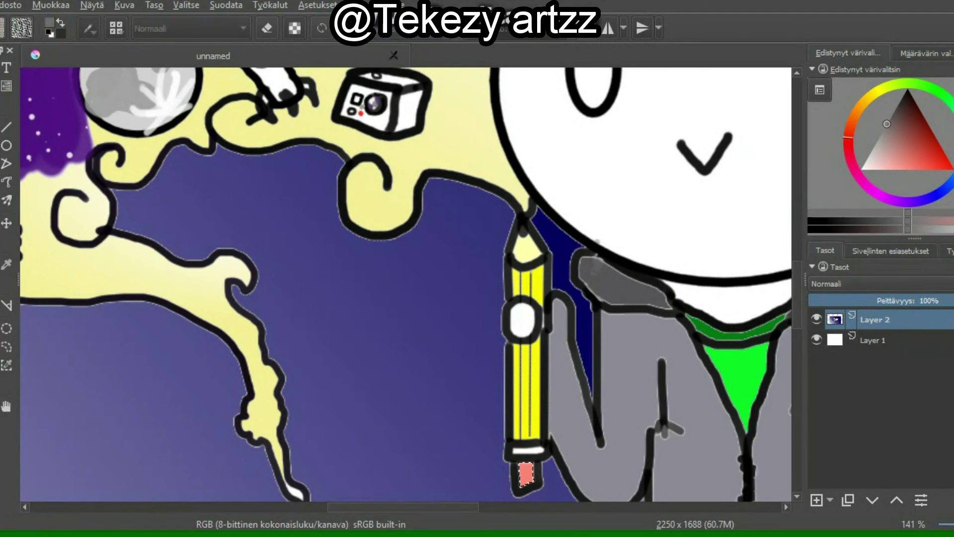
scroll(258, 357, up, 1)
scroll(258, 358, down, 5)
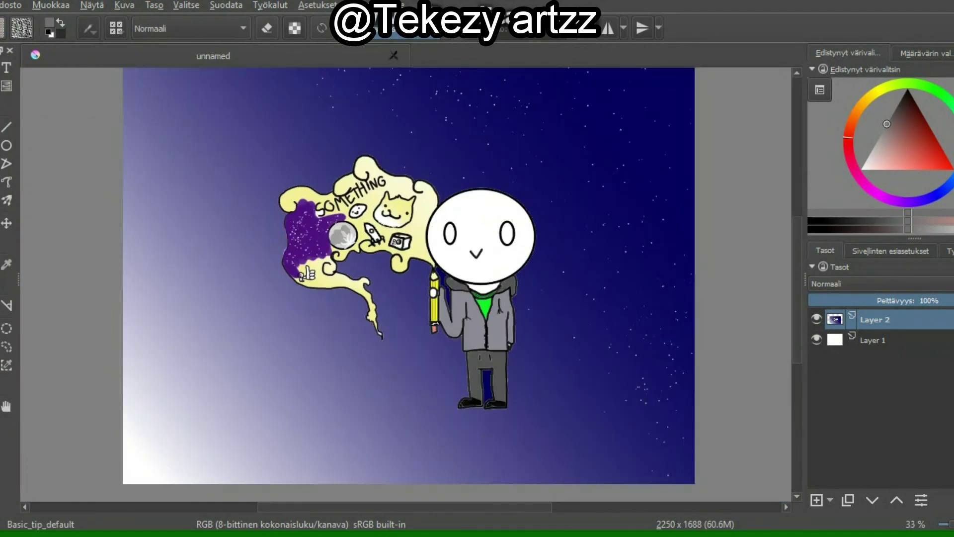